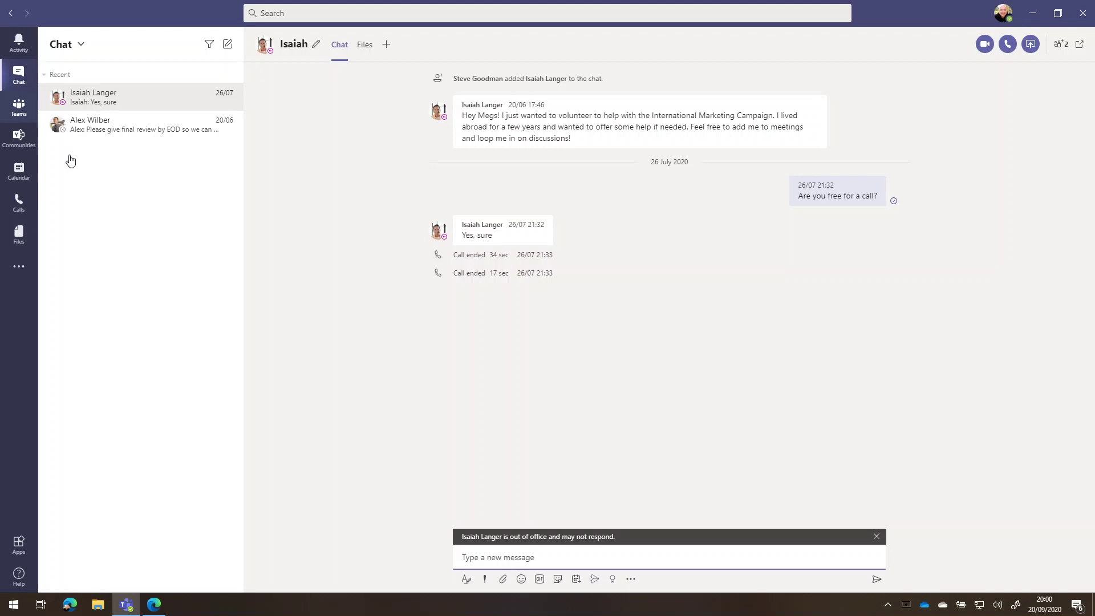
# Review the new meeting experience option in the general application settings
pyautogui.click(19, 107)
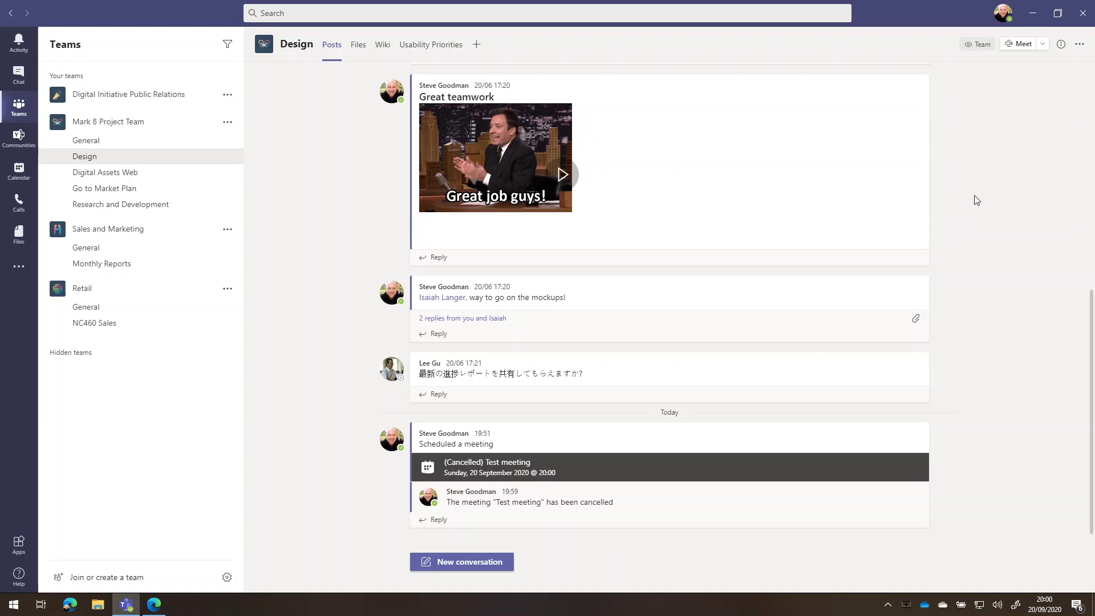
pyautogui.click(1005, 17)
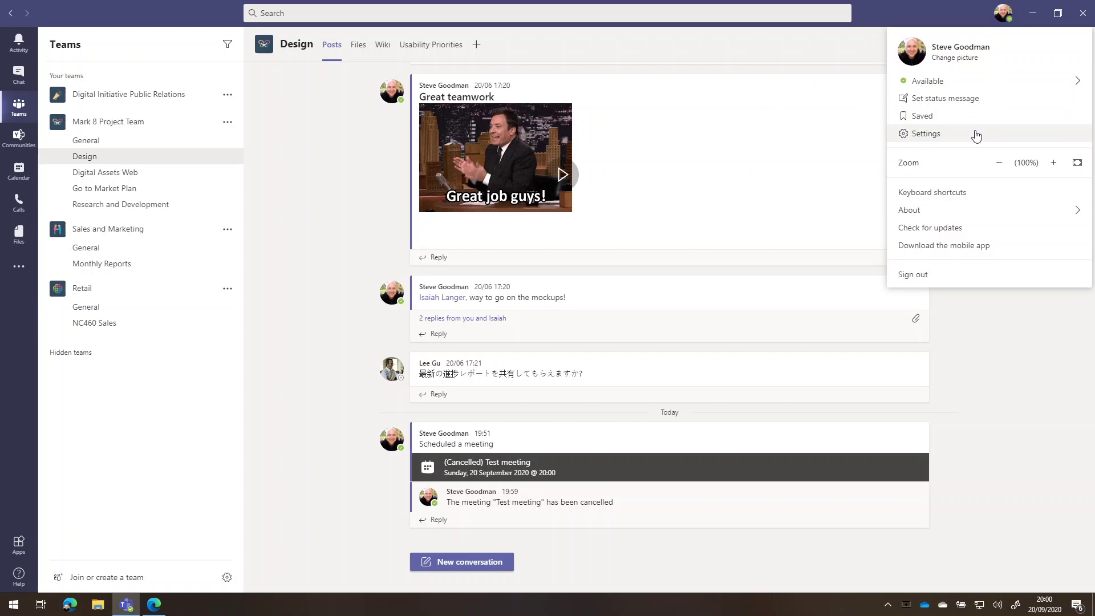
pyautogui.click(976, 134)
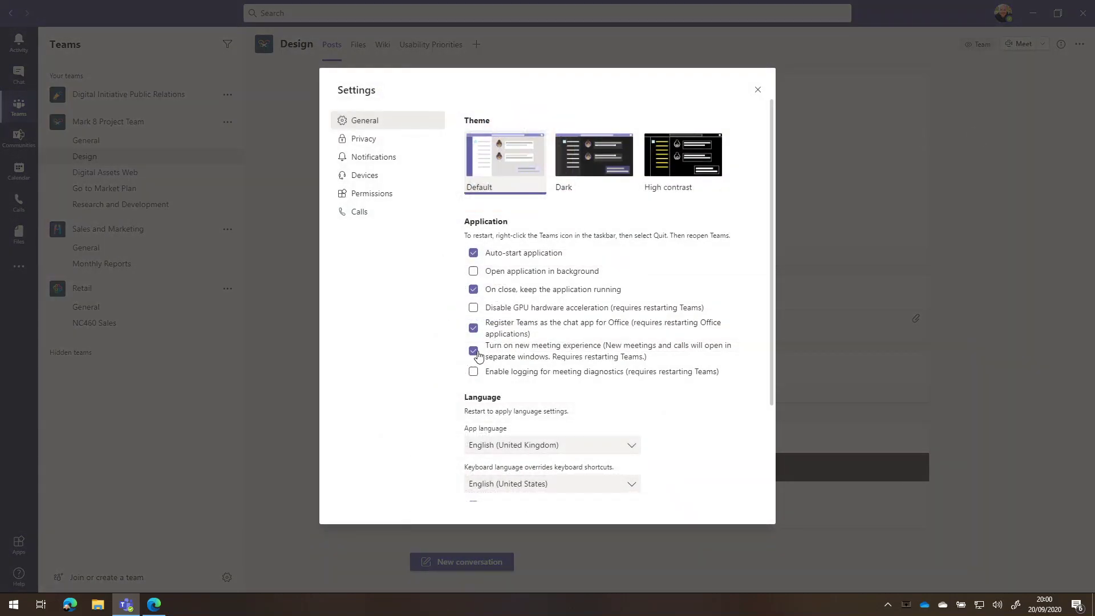
pyautogui.click(758, 92)
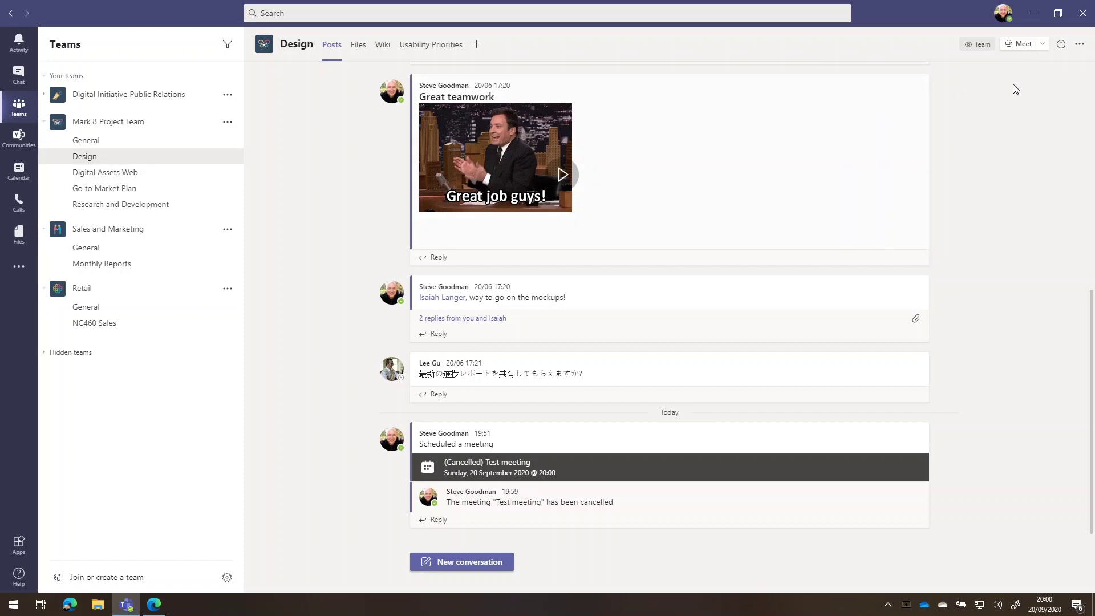
# Schedule a meeting titled Test 1 in the Design channel with one required attendee and send the invitation
pyautogui.click(1042, 44)
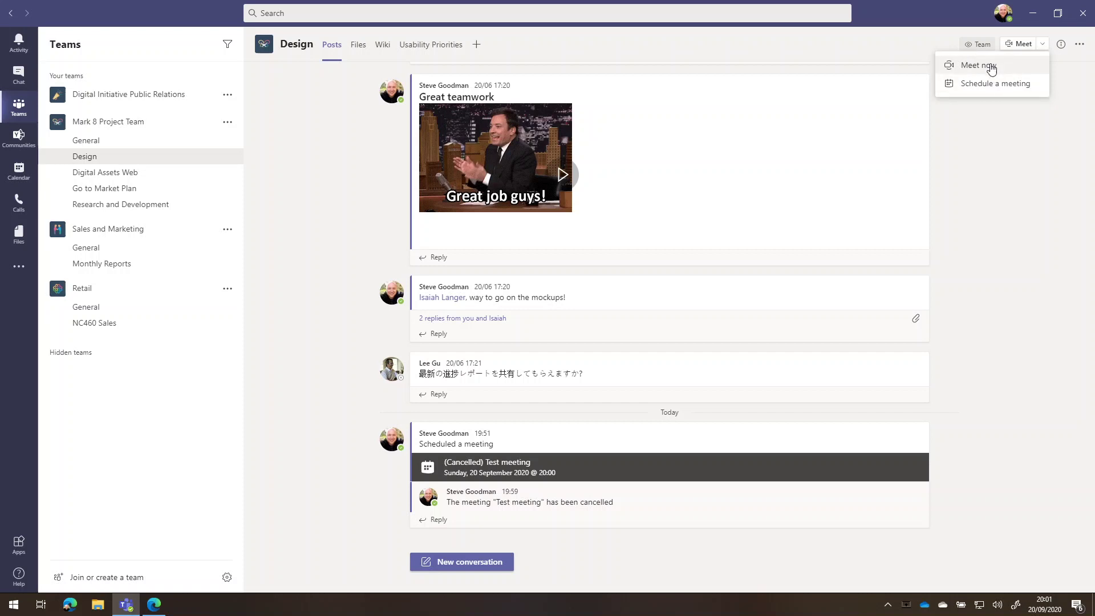
pyautogui.click(990, 84)
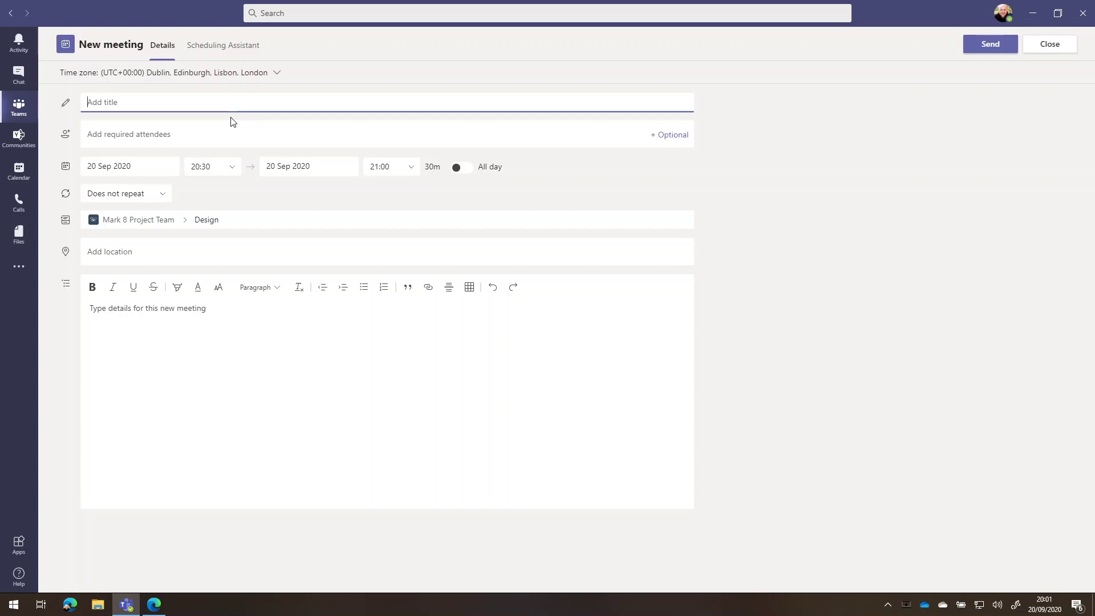
pyautogui.write('Test 1')
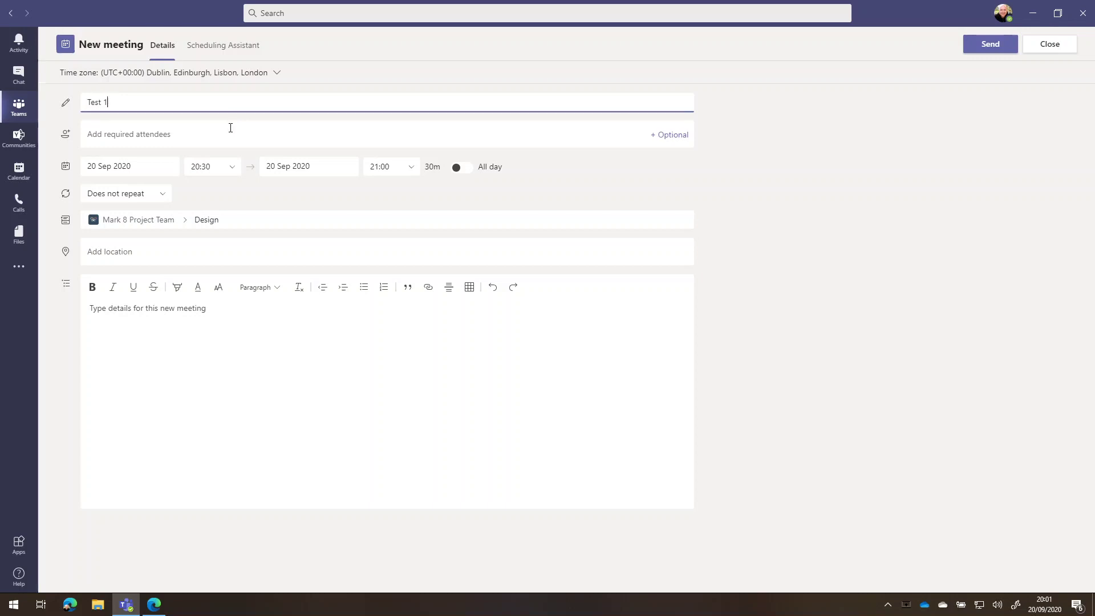
pyautogui.press('Tab')
pyautogui.write('nest')
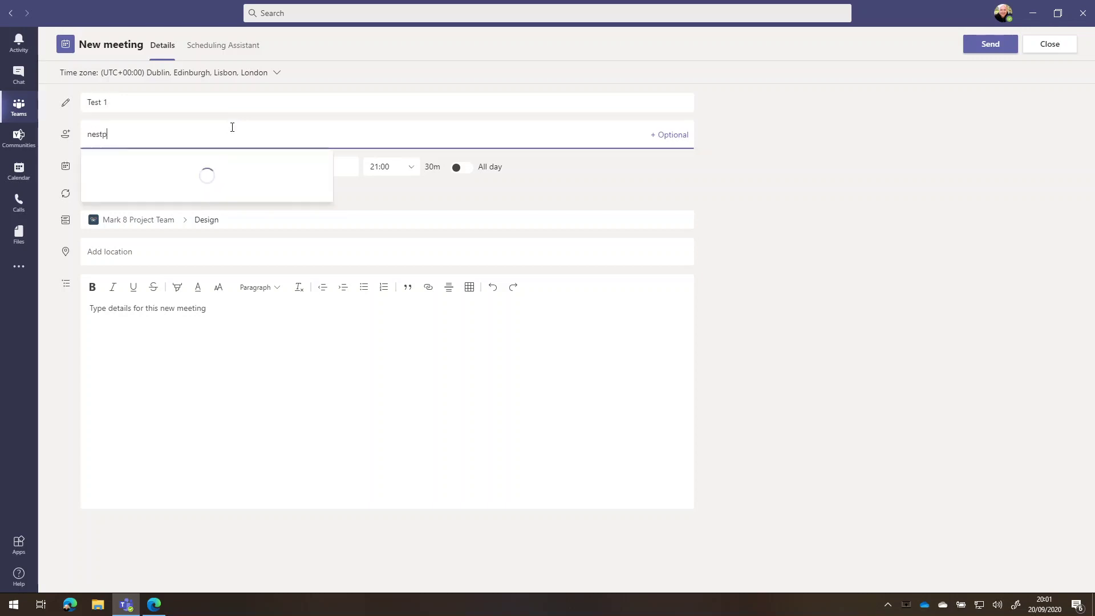
pyautogui.write('o')
pyautogui.click(189, 167)
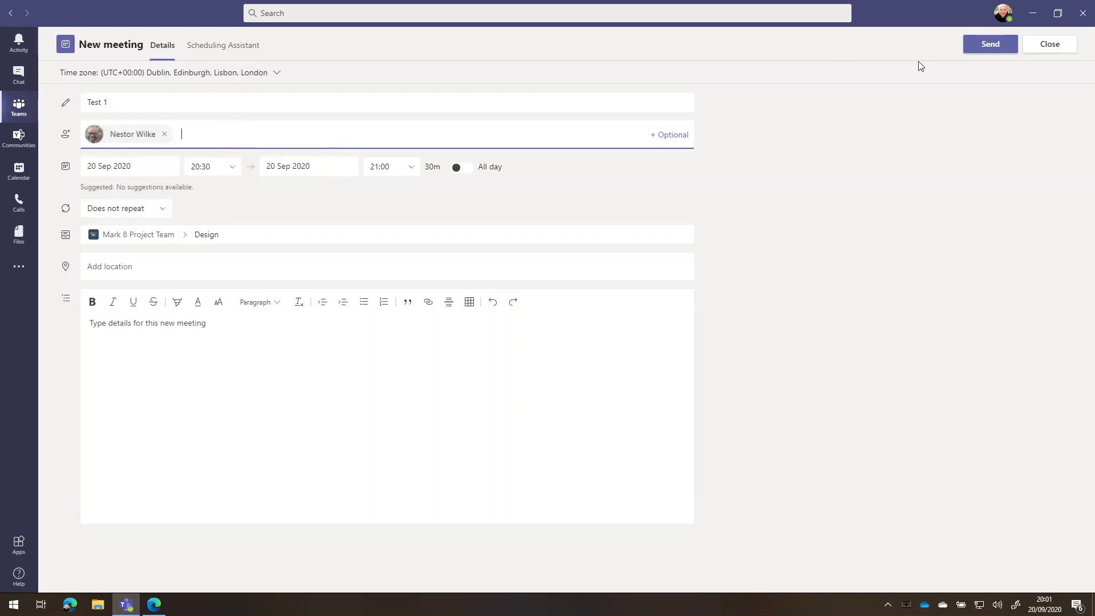
pyautogui.click(995, 44)
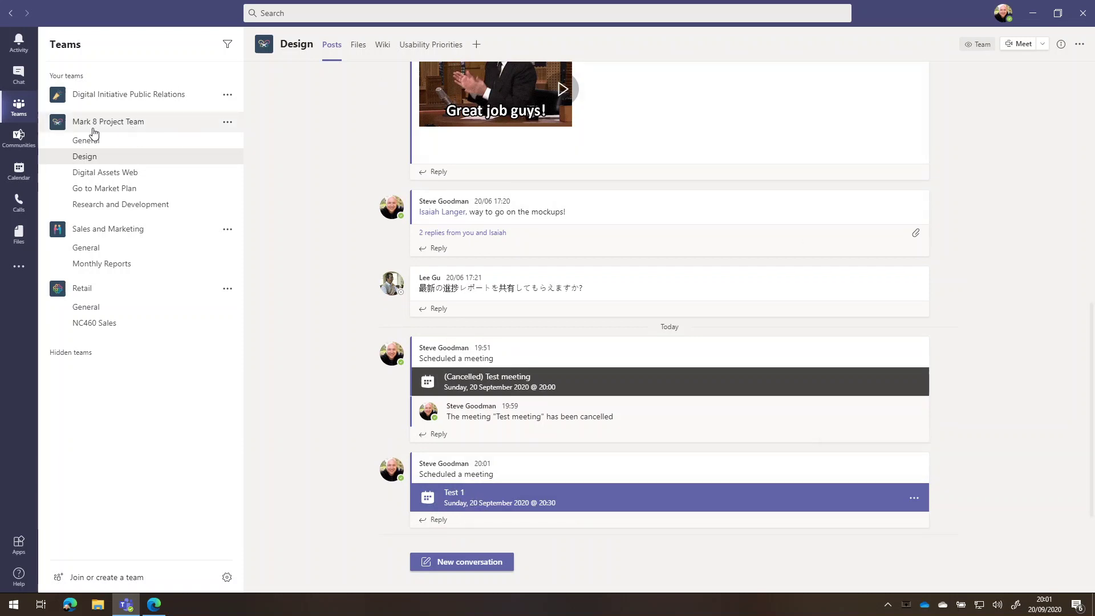
# Start scheduling a new meeting from the calendar and set its start time to 21:30
pyautogui.click(19, 174)
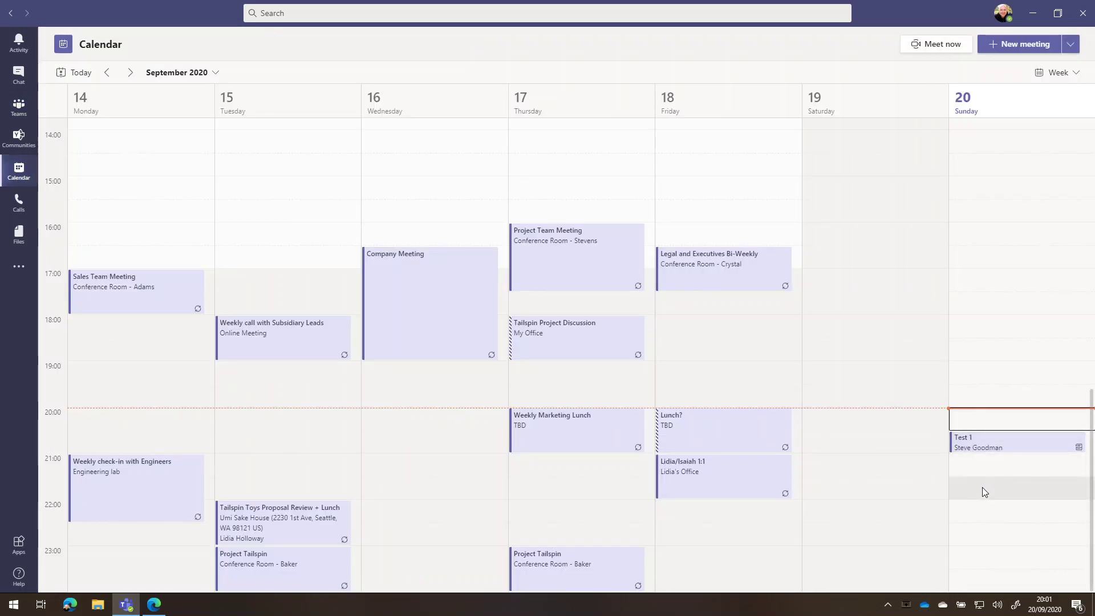
pyautogui.click(1070, 44)
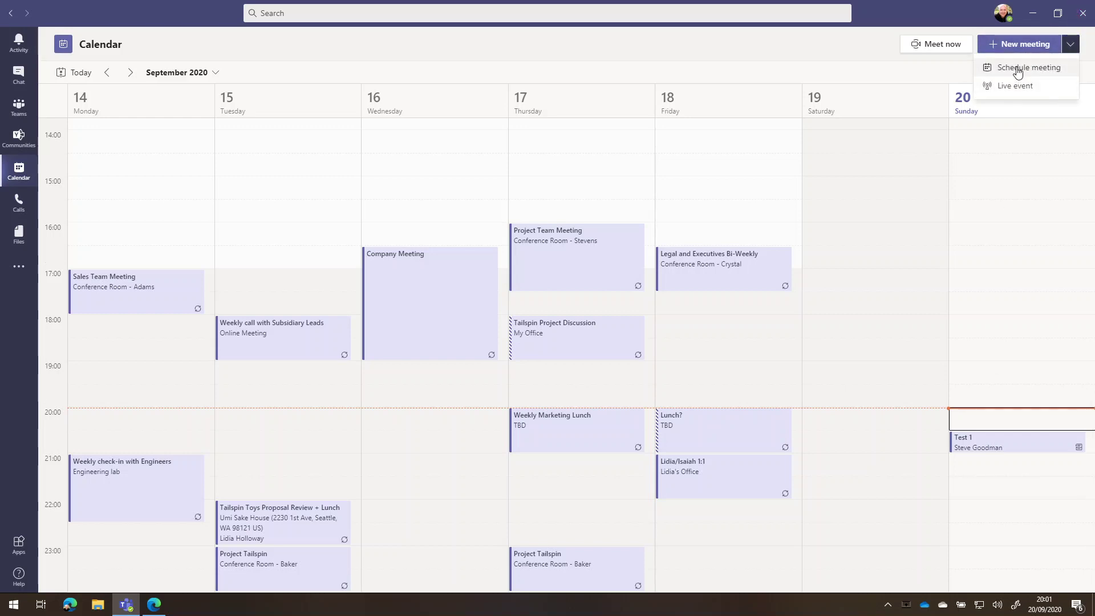
pyautogui.click(1017, 69)
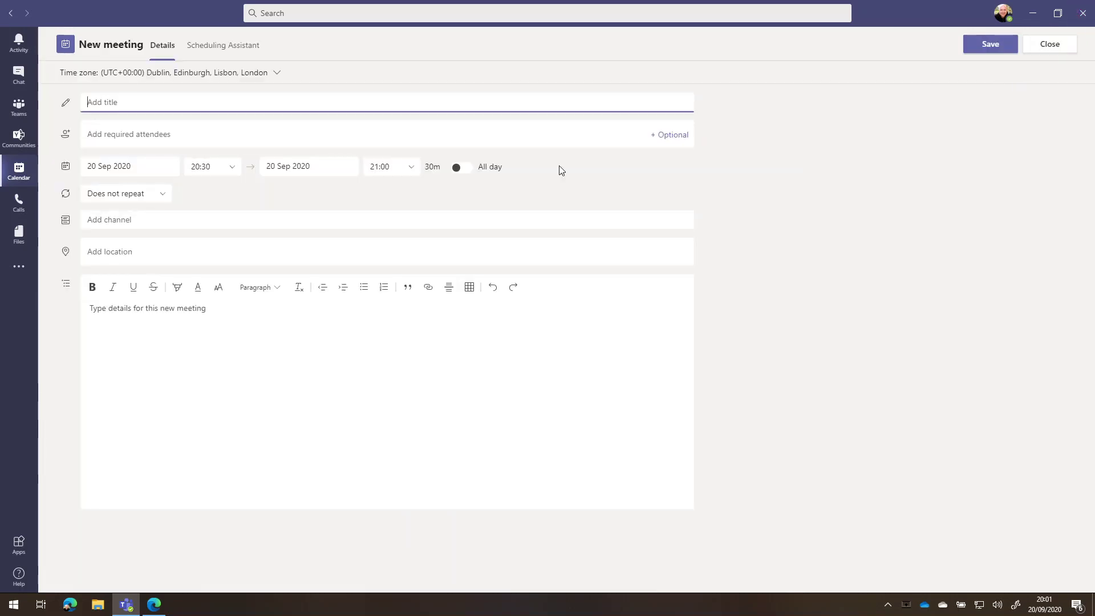
pyautogui.click(232, 170)
pyautogui.click(227, 285)
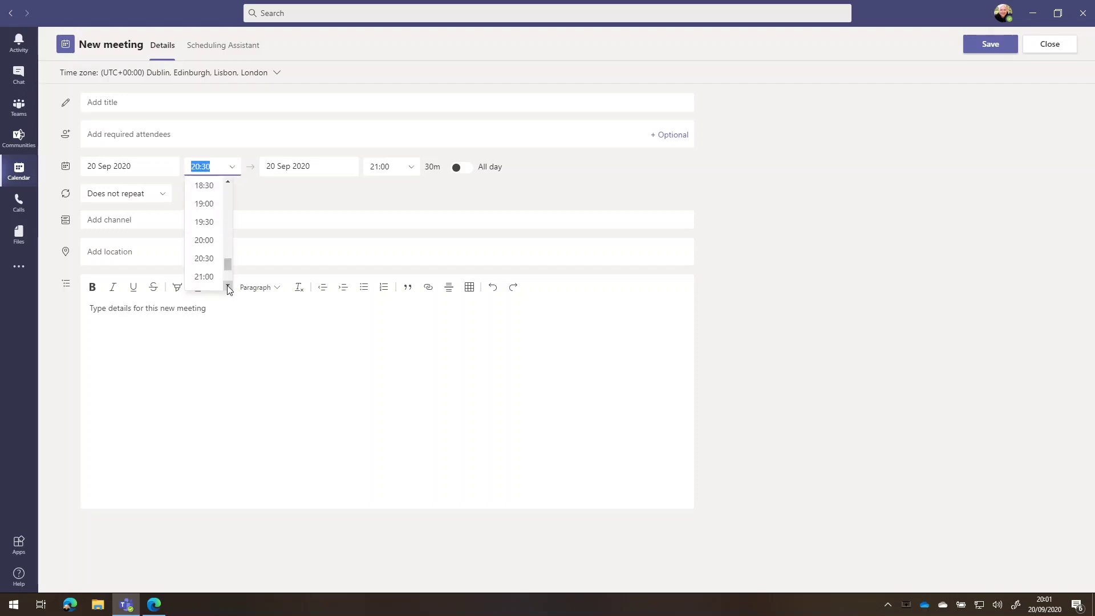
pyautogui.click(204, 276)
# Title the meeting Test 2, add the required attendee and send the invitation
pyautogui.click(203, 102)
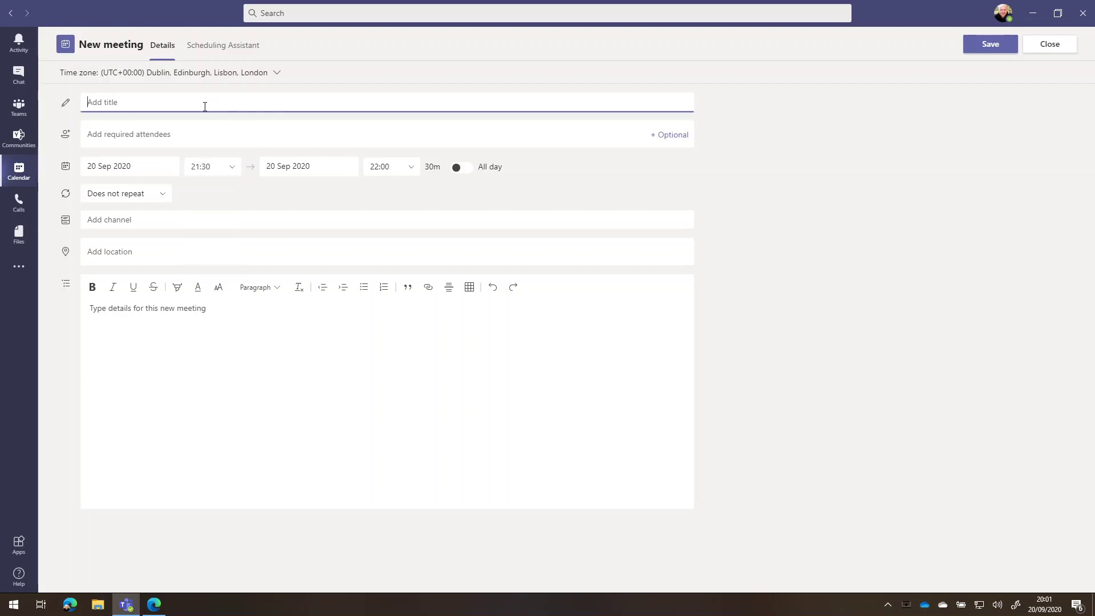
pyautogui.write('Test 2')
pyautogui.click(207, 137)
pyautogui.write('nest')
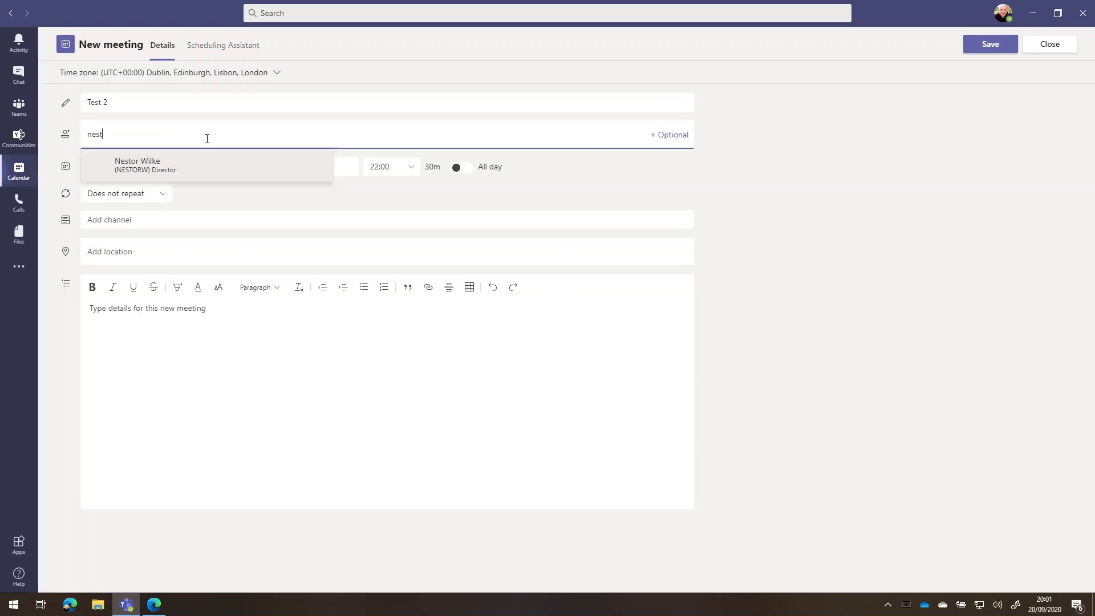
pyautogui.click(189, 161)
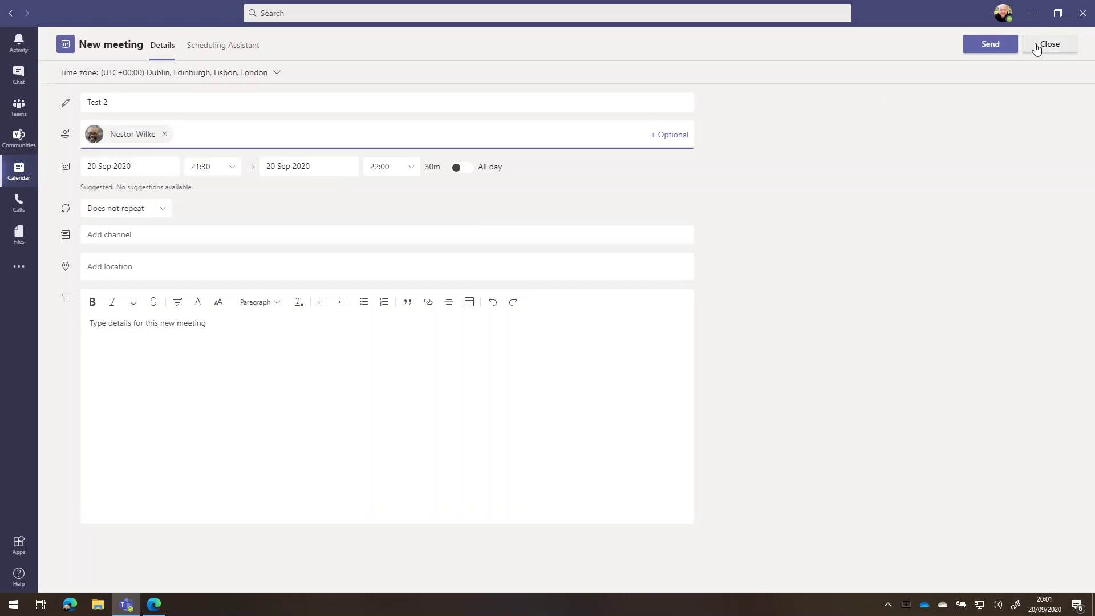
pyautogui.click(991, 44)
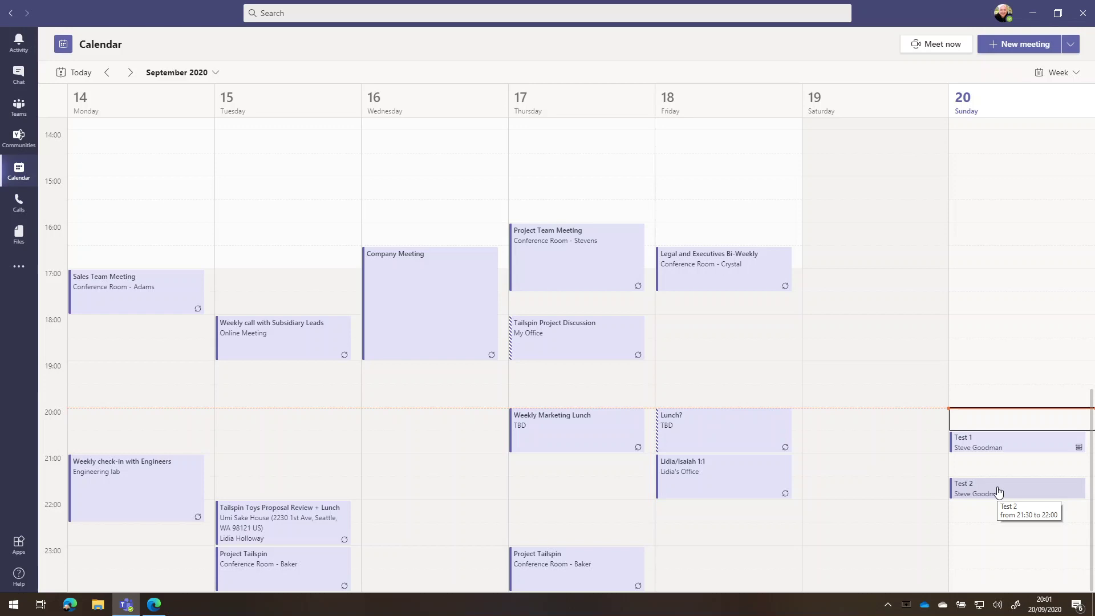
# Open the meeting options for Test 2 and let People in my organization bypass the lobby
pyautogui.doubleClick(998, 491)
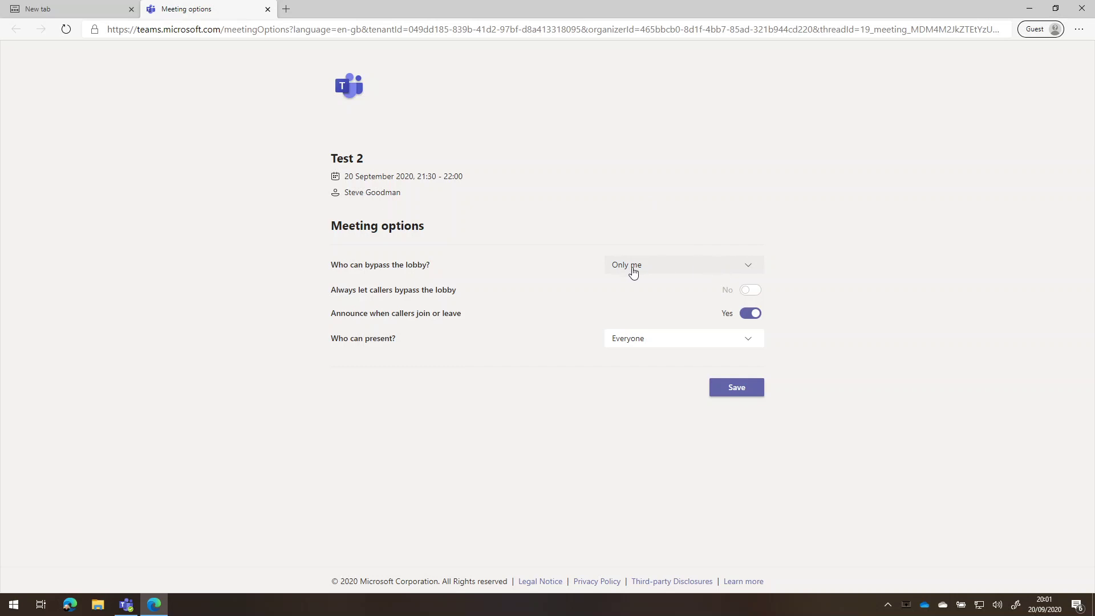
pyautogui.click(673, 272)
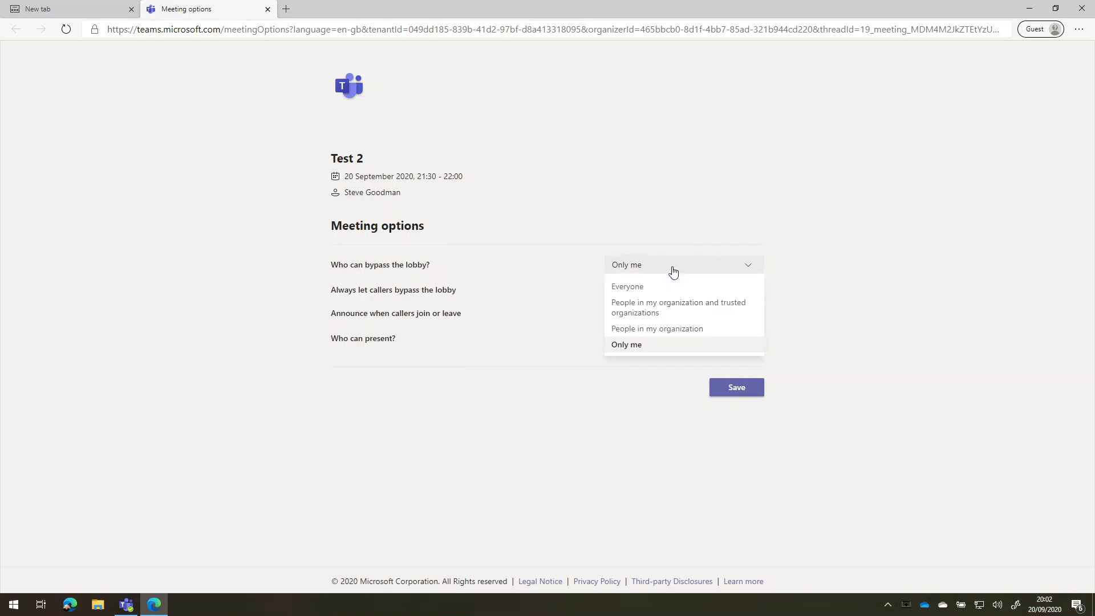
pyautogui.click(667, 328)
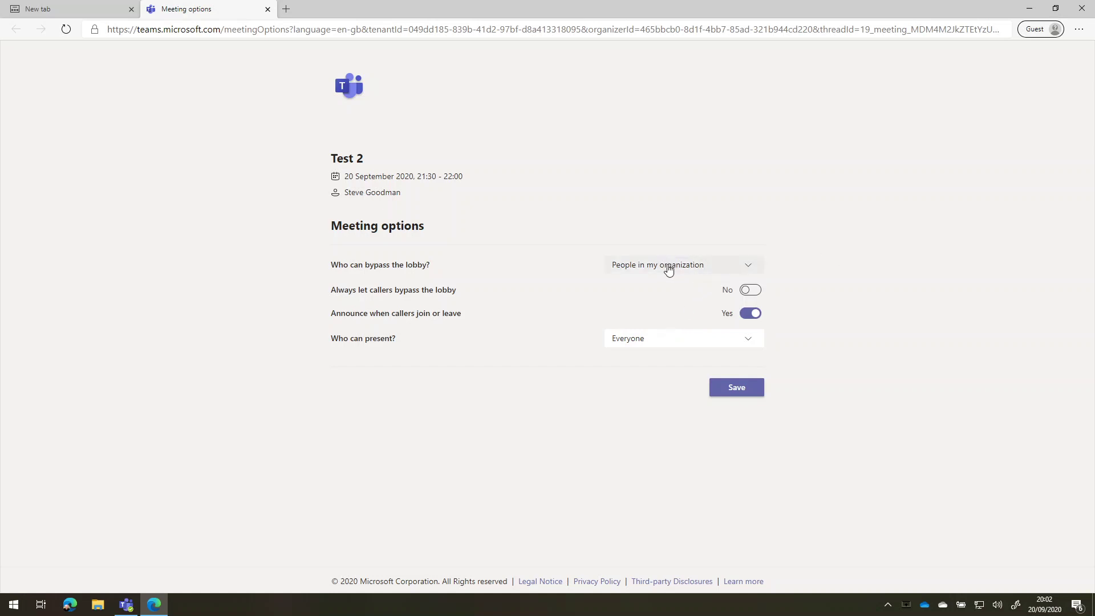
# Try the Everyone and Only me options for who can bypass the lobby
pyautogui.click(751, 270)
pyautogui.click(699, 287)
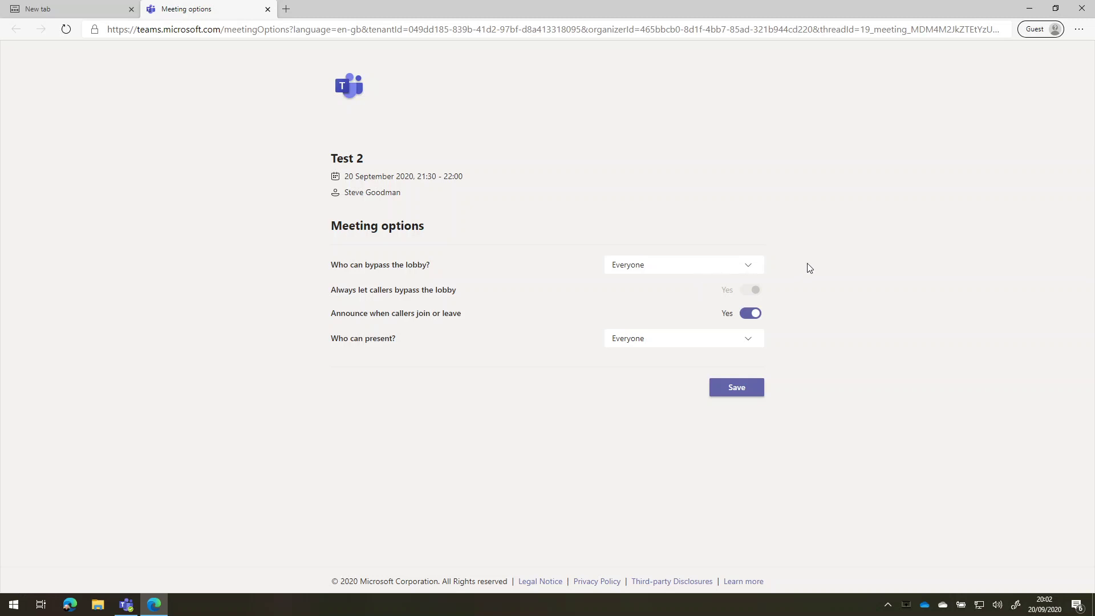
pyautogui.click(752, 269)
pyautogui.click(666, 345)
# Set both who can bypass the lobby and who can present to People in my organization, and save the options
pyautogui.click(714, 268)
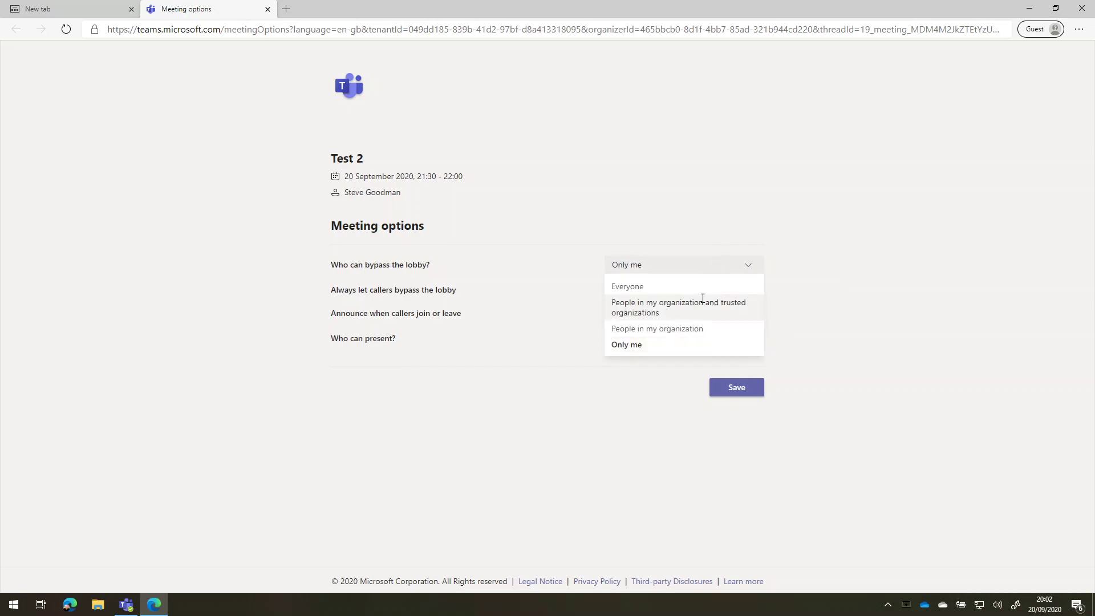
pyautogui.click(696, 327)
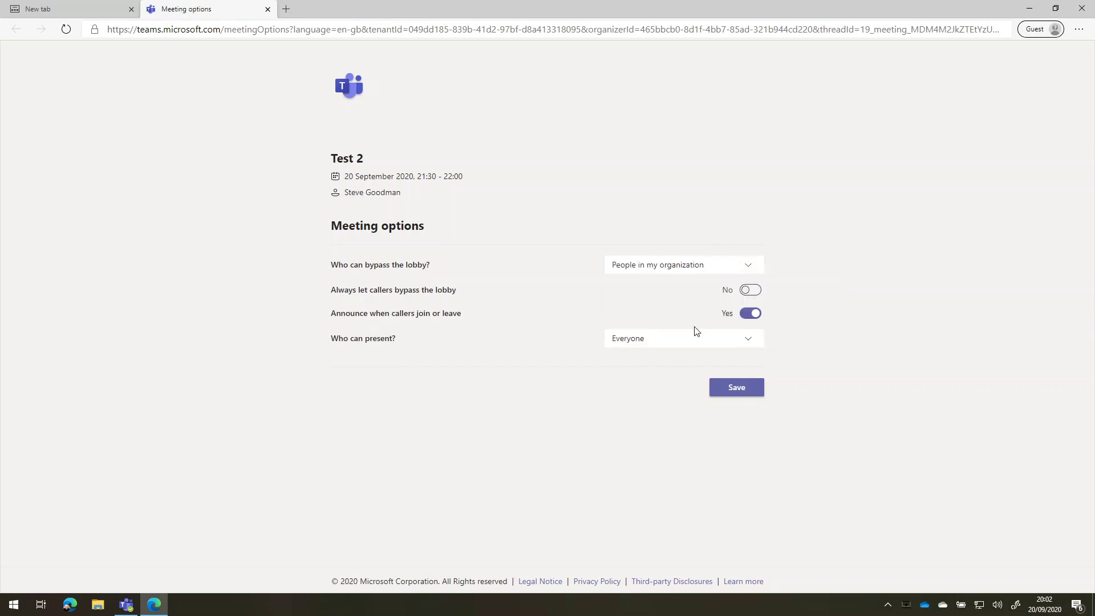
pyautogui.click(747, 340)
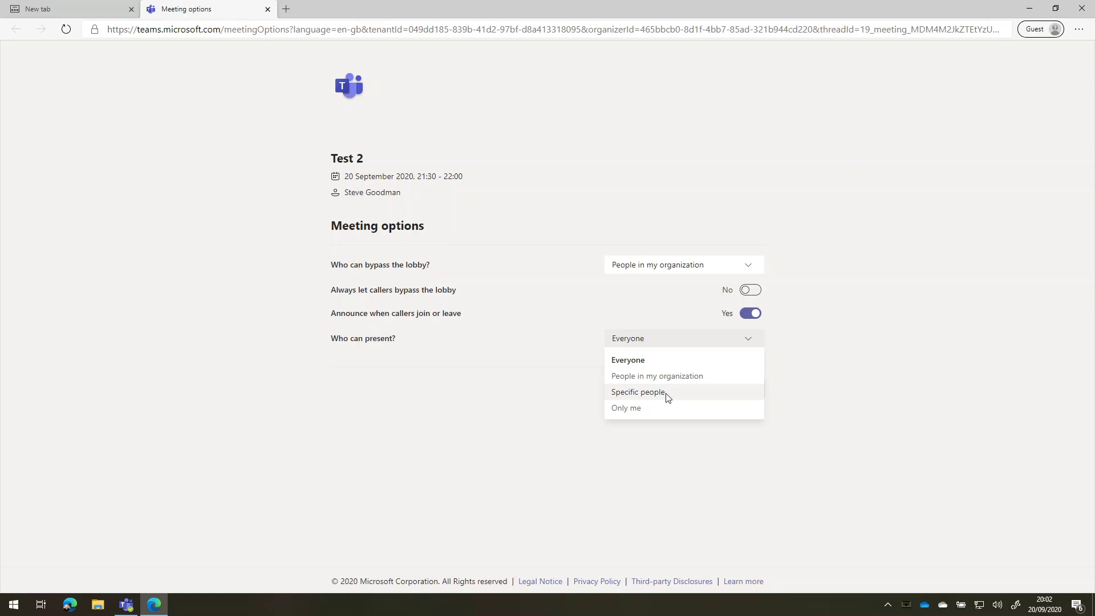
pyautogui.click(672, 376)
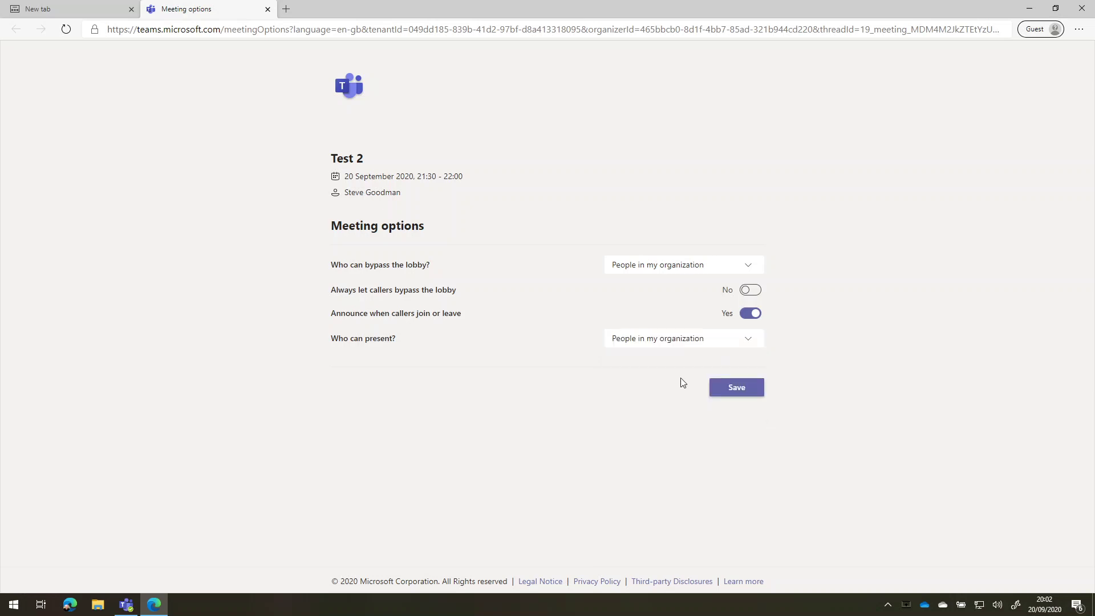
pyautogui.click(738, 389)
# Return to the Test 2 meeting in Teams and bring up its pre-join window for audio and video settings
pyautogui.click(1029, 9)
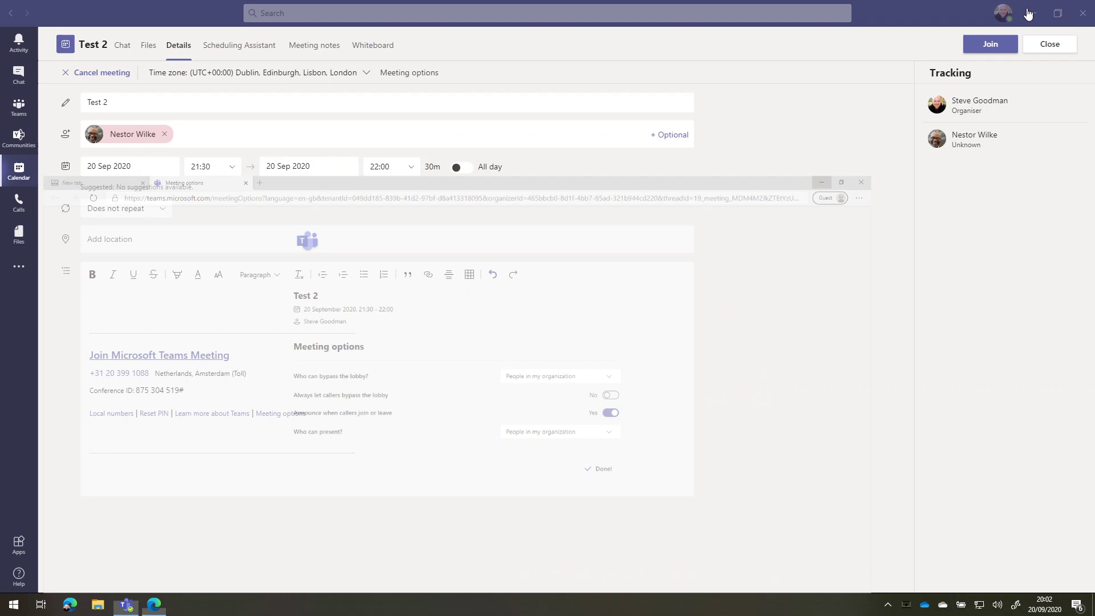
pyautogui.click(990, 44)
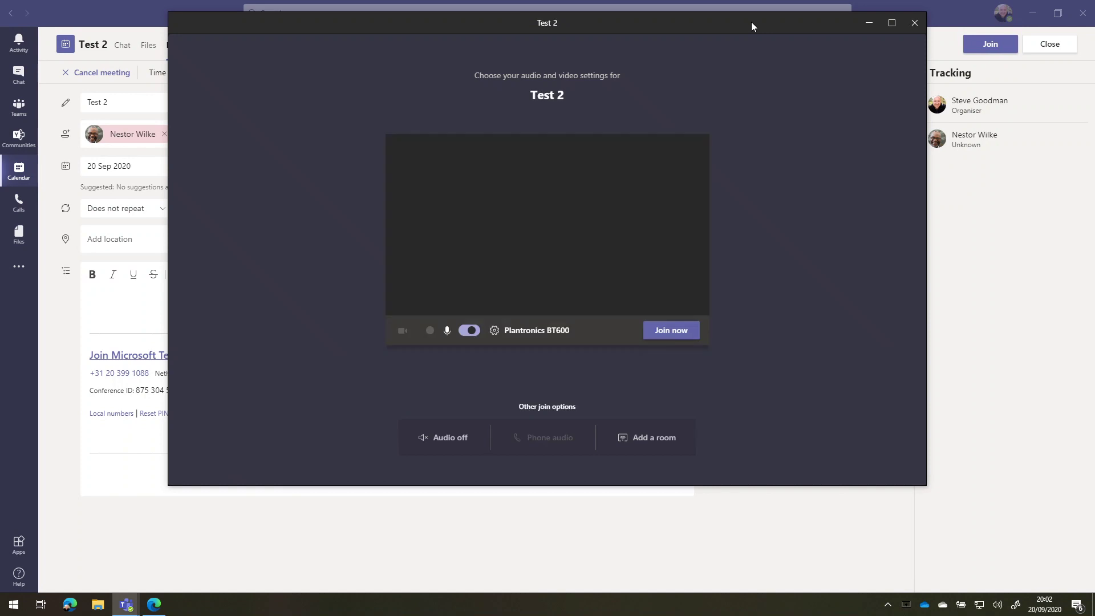
pyautogui.moveTo(751, 22); pyautogui.dragTo(768, 50)
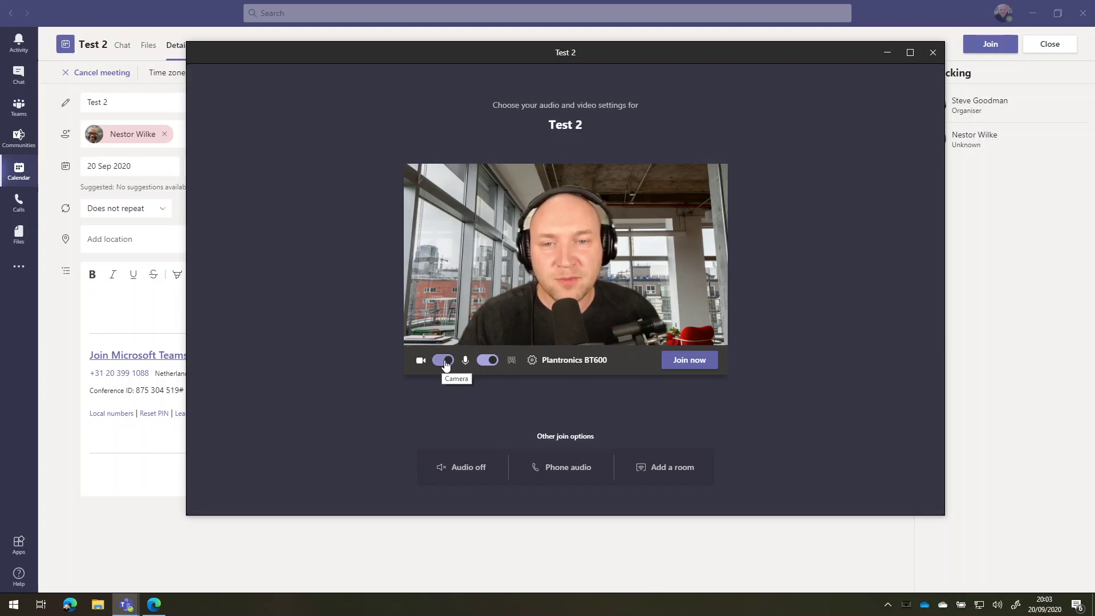
# Try the blur and industrial office backgrounds on the camera preview, and apply the light room with the sloped ceiling and large window
pyautogui.click(511, 361)
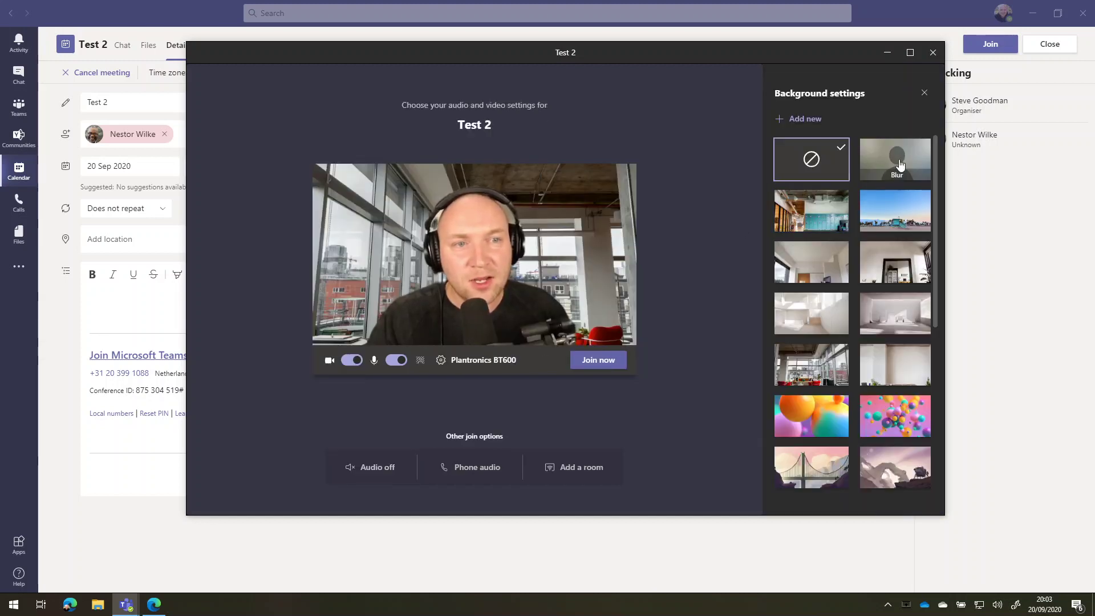
pyautogui.click(895, 173)
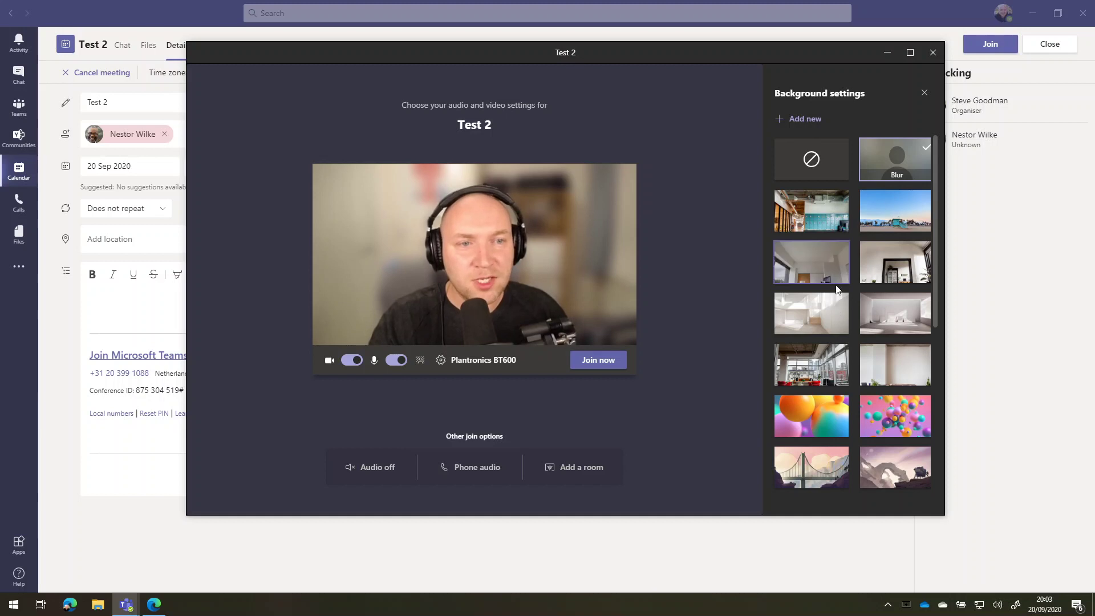
pyautogui.scroll(-3, 844, 337)
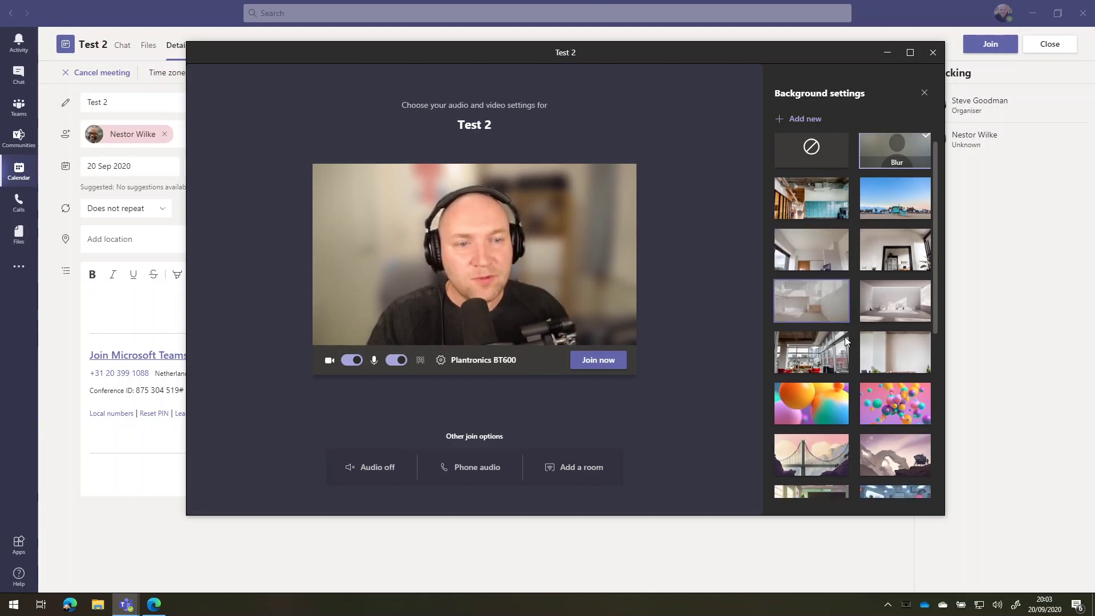
pyautogui.click(876, 309)
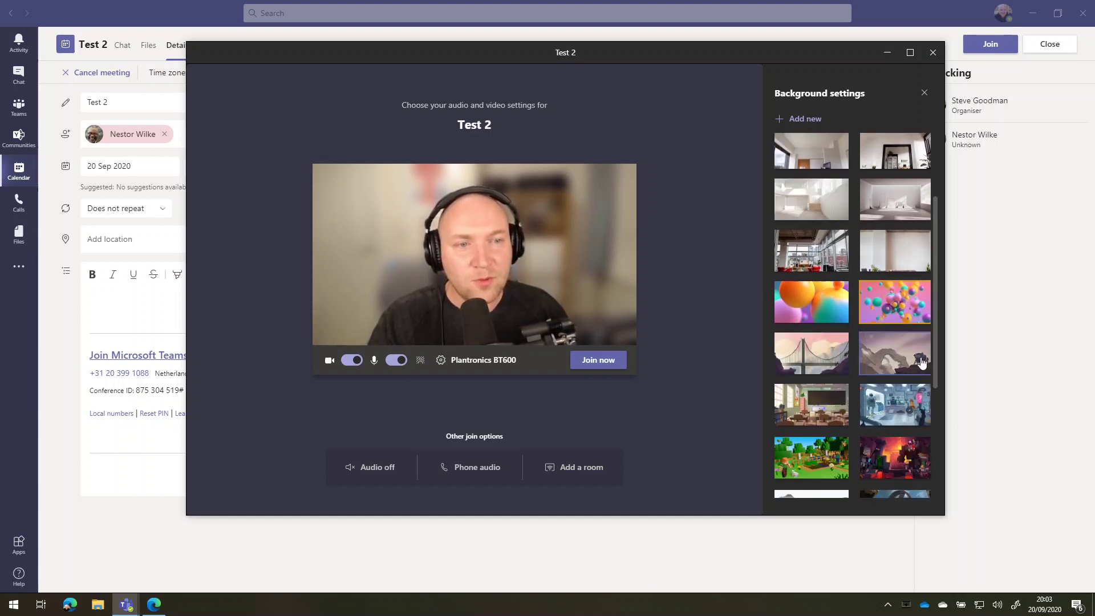
pyautogui.click(825, 257)
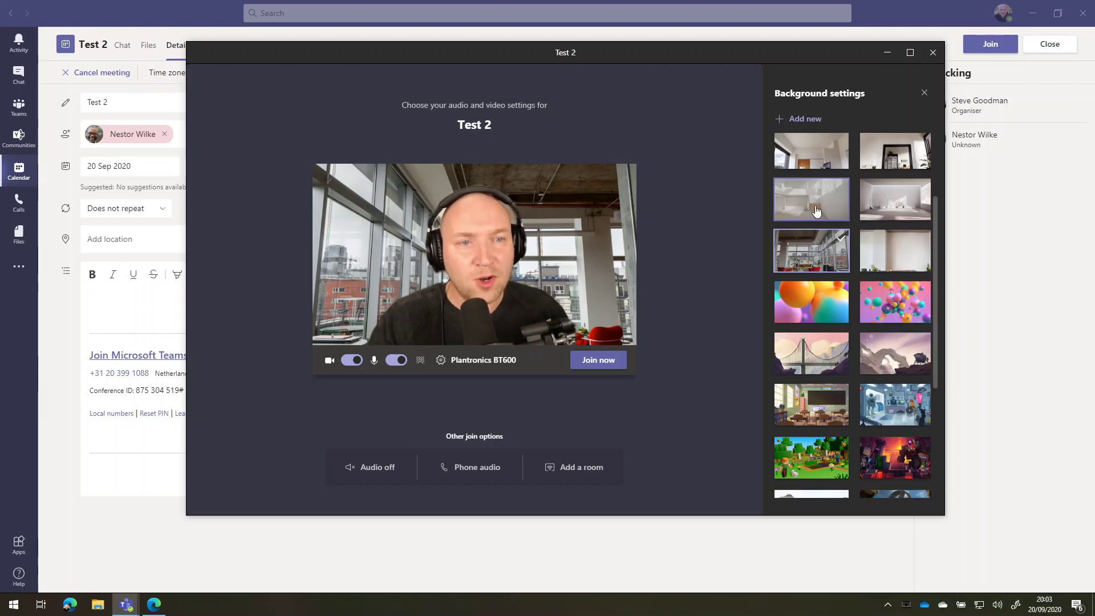
pyautogui.click(824, 160)
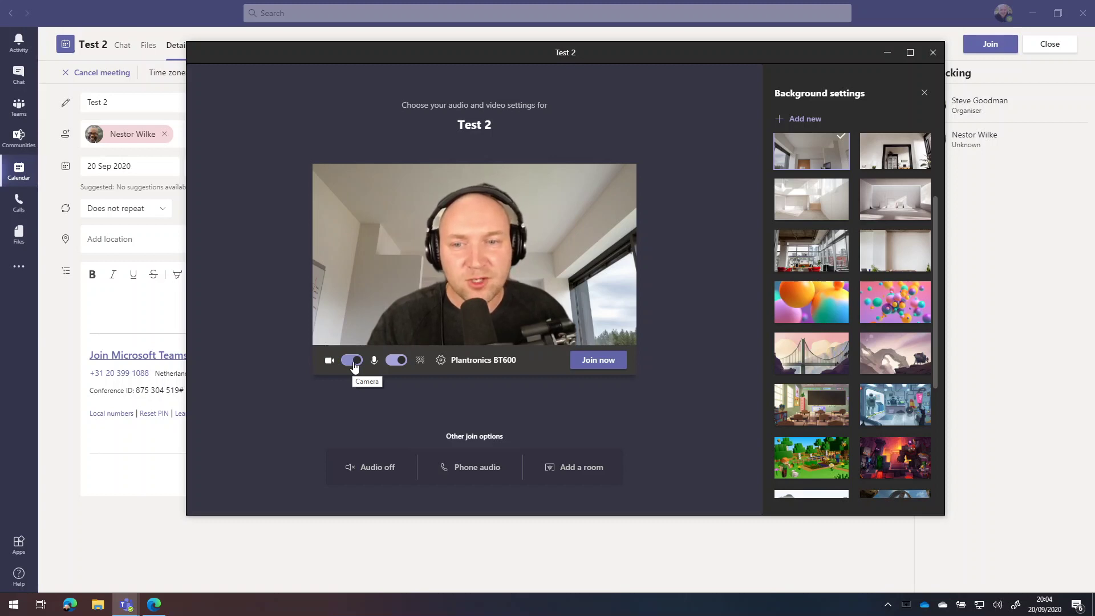
# Turn the camera off and join the Test 2 meeting
pyautogui.click(354, 360)
pyautogui.click(598, 359)
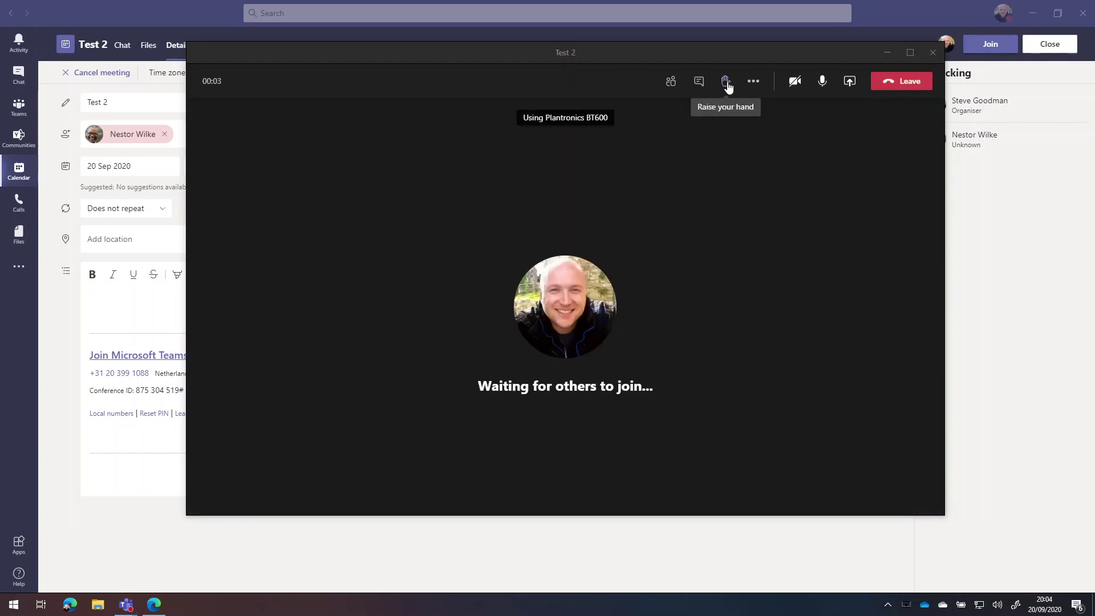
# Review the participants list with its permission and attendance list options, and bring up the meeting chat
pyautogui.click(672, 84)
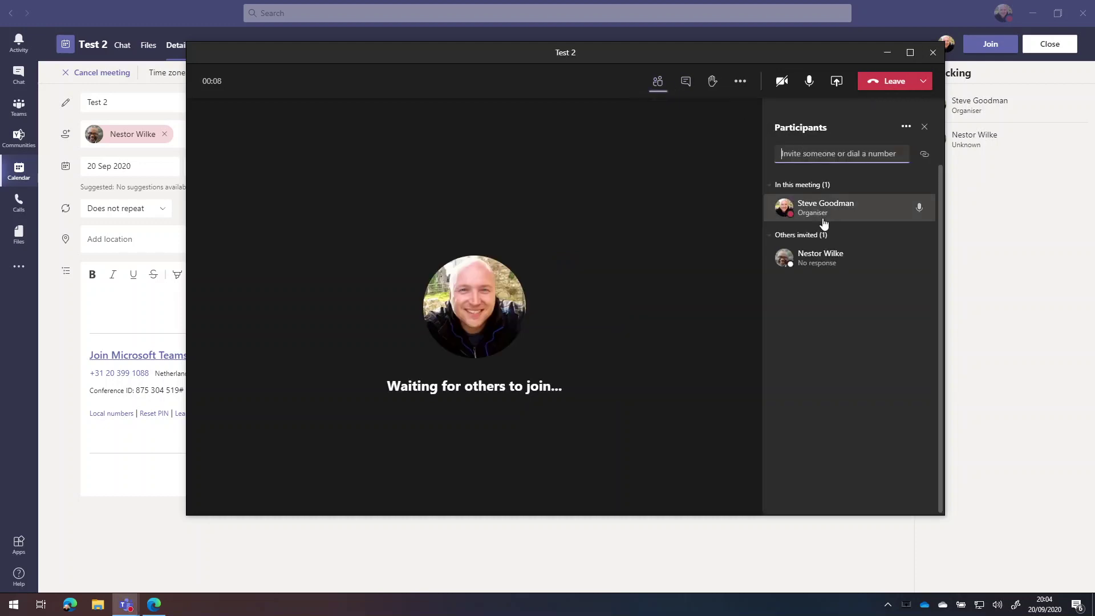
pyautogui.click(905, 127)
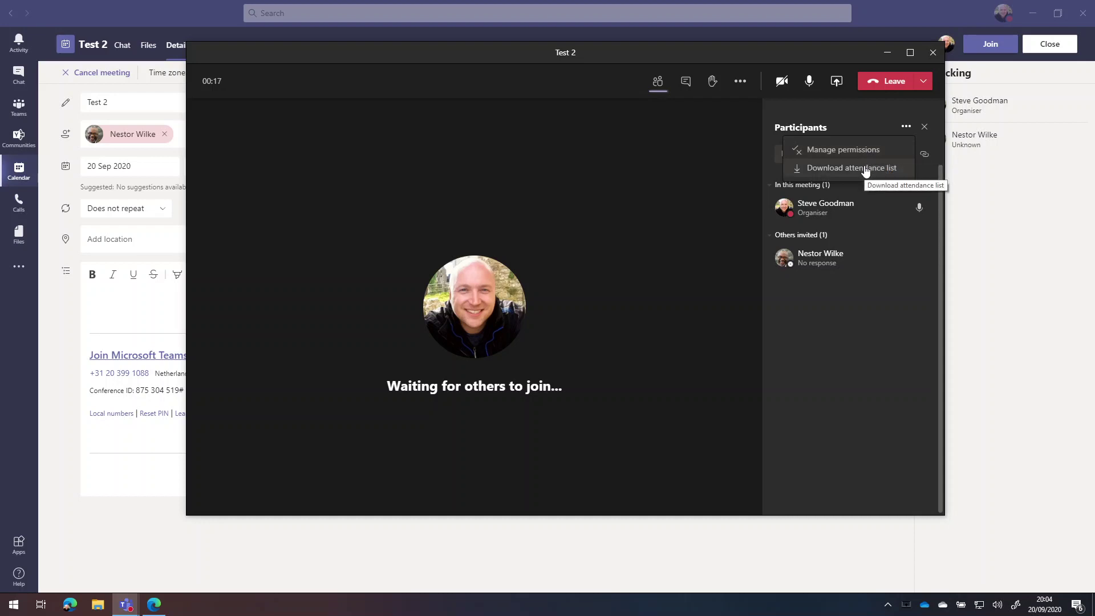
pyautogui.click(853, 121)
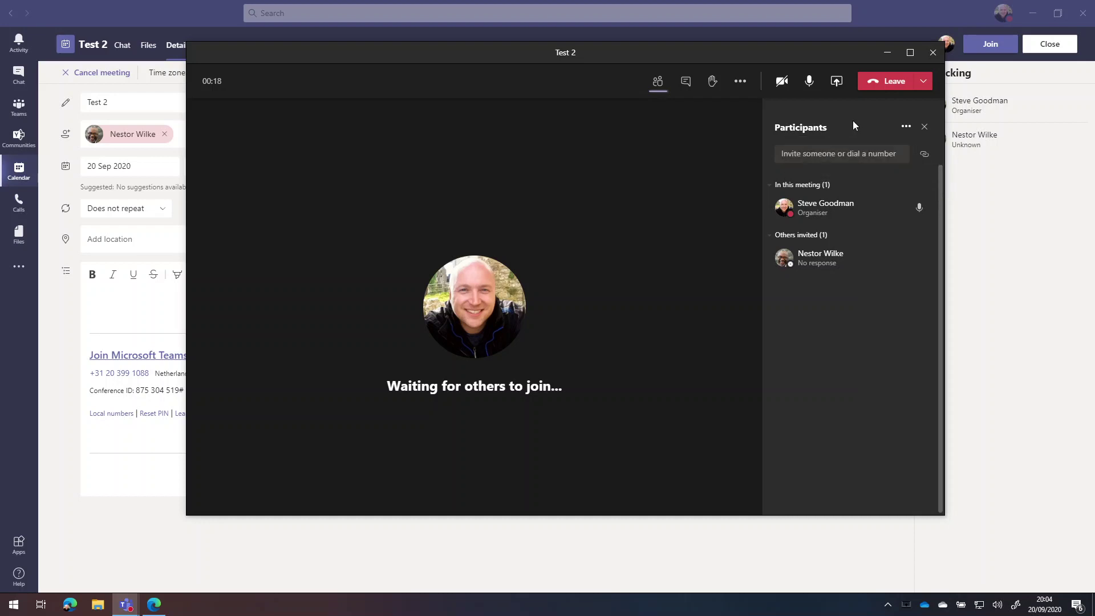
pyautogui.click(686, 82)
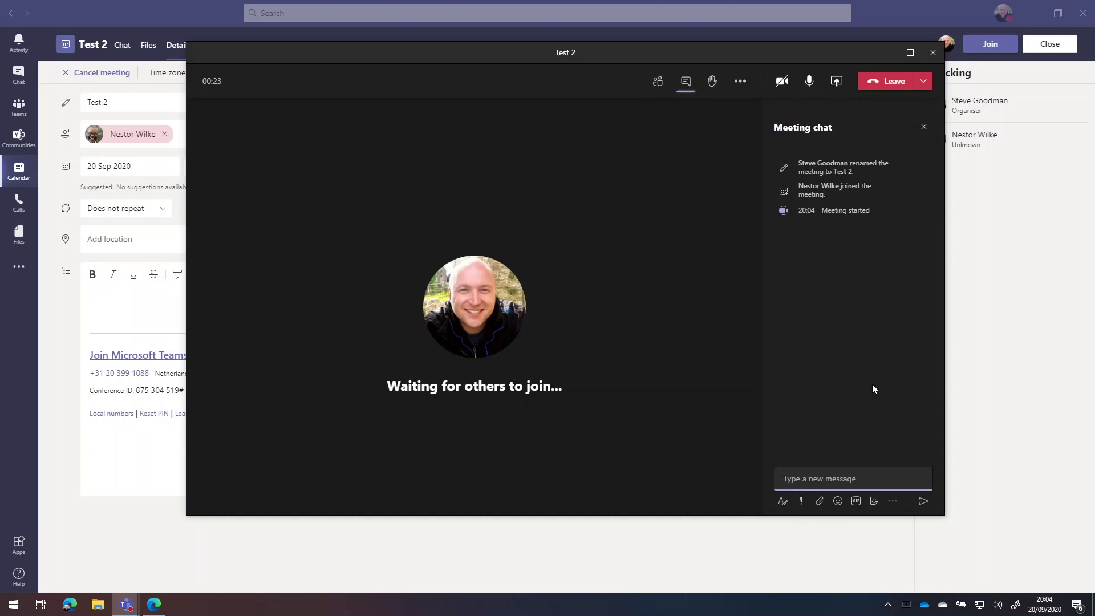
# Raise your hand in the meeting and check the raised hand in the participants list
pyautogui.click(713, 82)
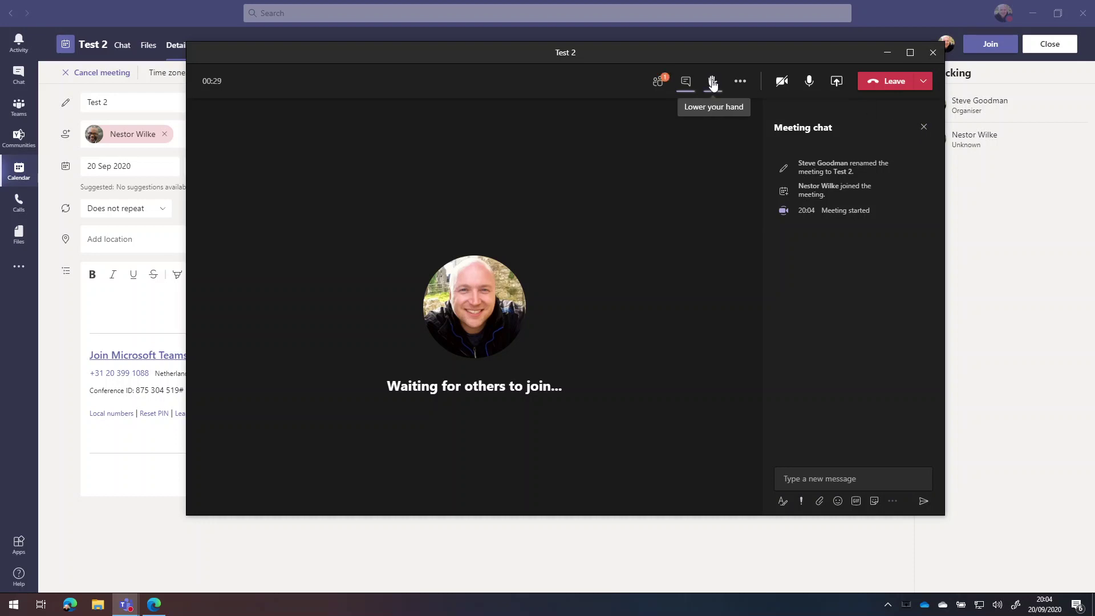
pyautogui.click(659, 85)
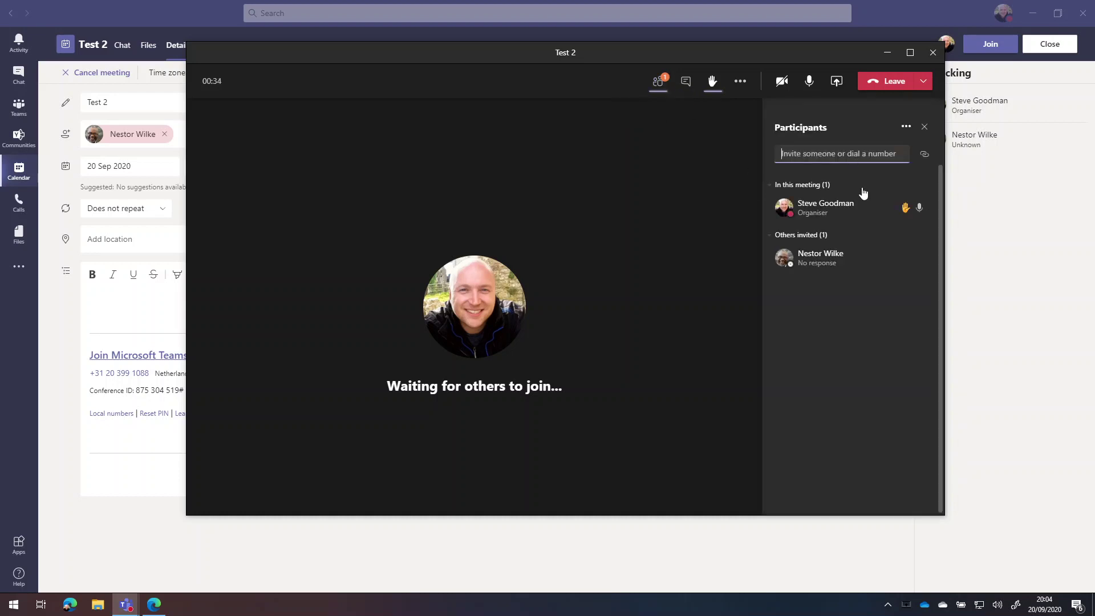
# Examine the meeting's additional actions and the desktop, window, PowerPoint and Whiteboard choices for sharing content
pyautogui.click(741, 84)
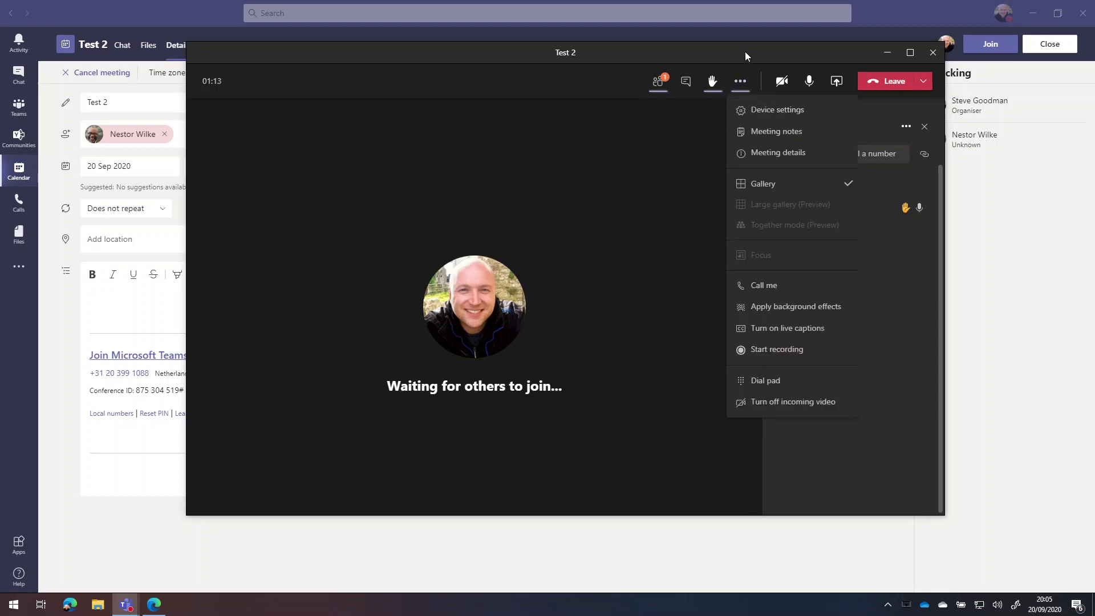
pyautogui.click(835, 81)
pyautogui.click(834, 82)
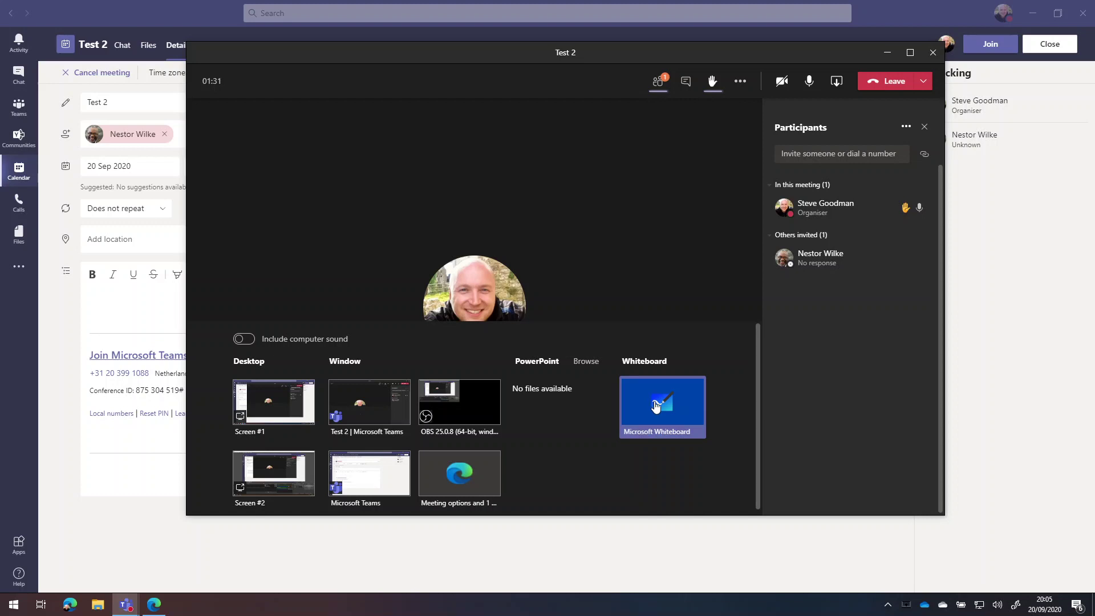
# End the Test 2 meeting for everyone
pyautogui.click(924, 83)
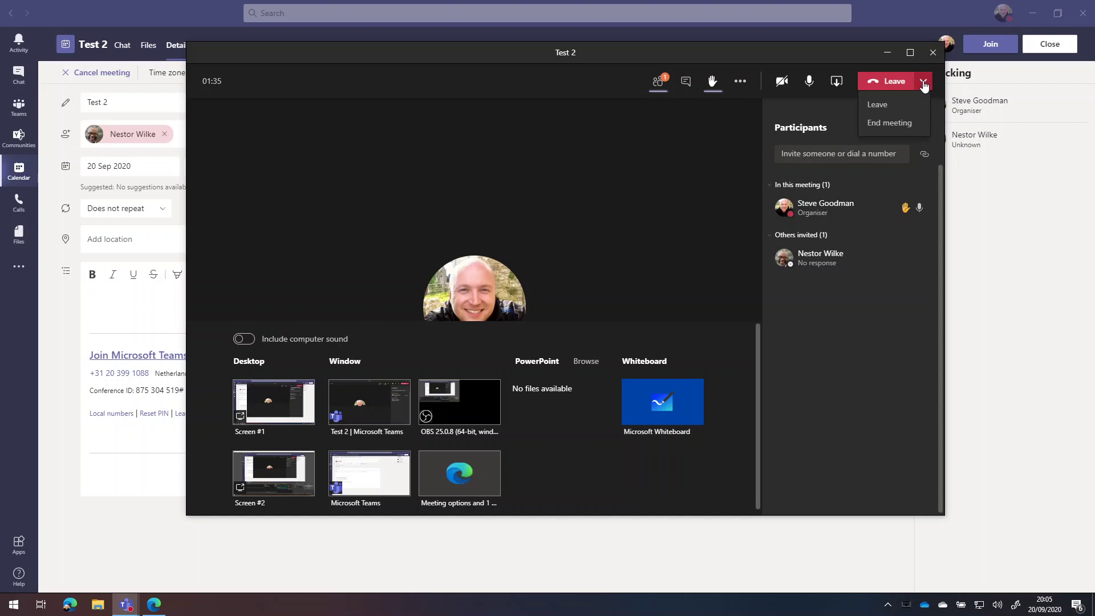
pyautogui.click(893, 124)
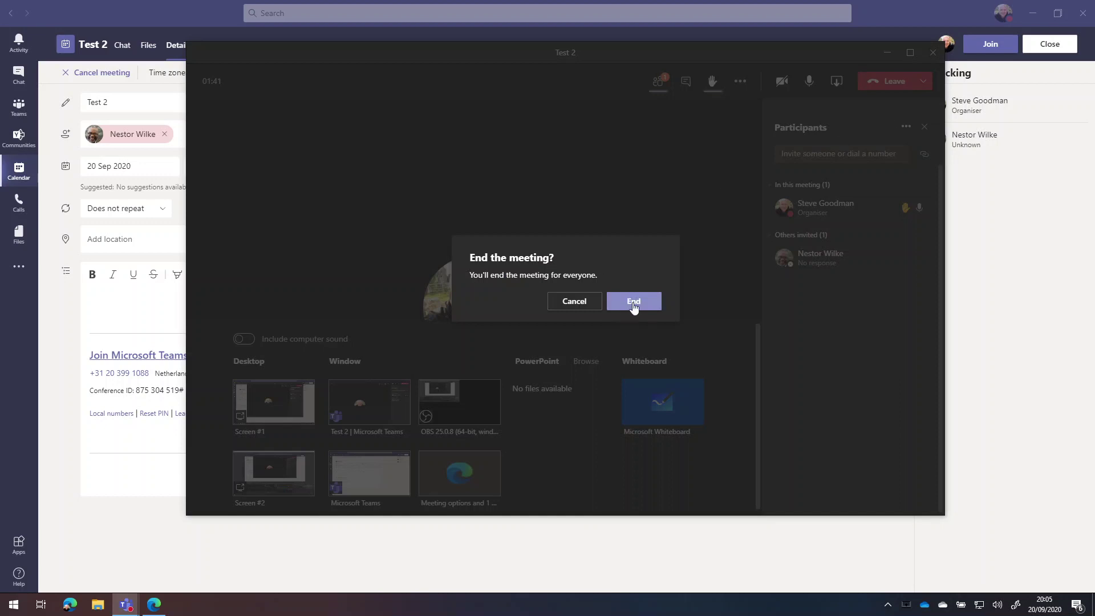